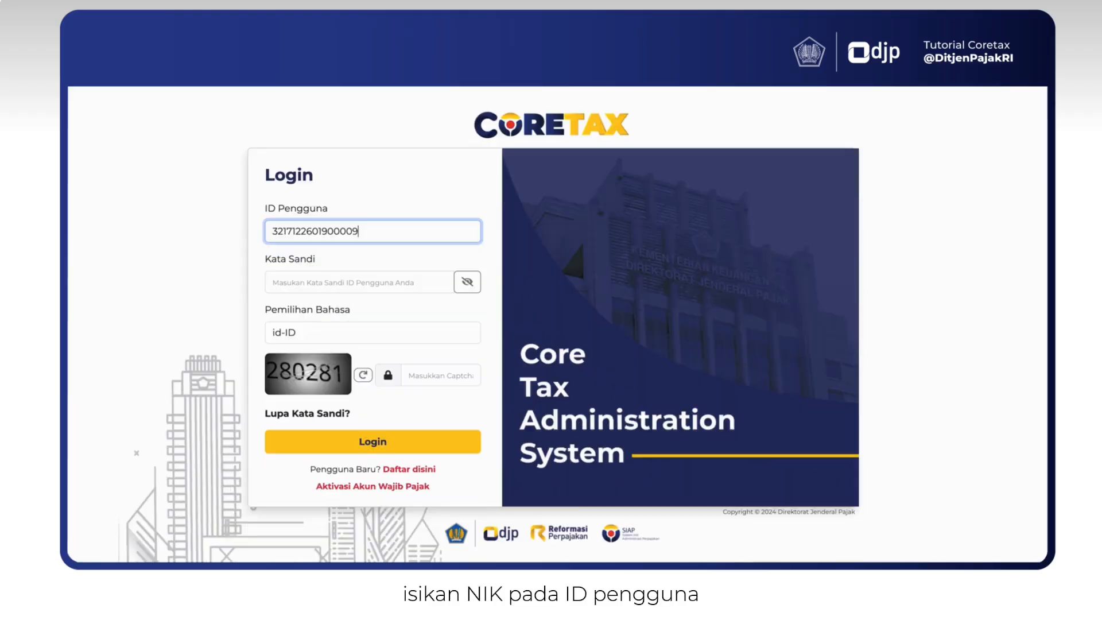
- Log in to Coretax DJP with the account password and the captcha security code
{"action": "left_click", "coordinate": [273, 282]}
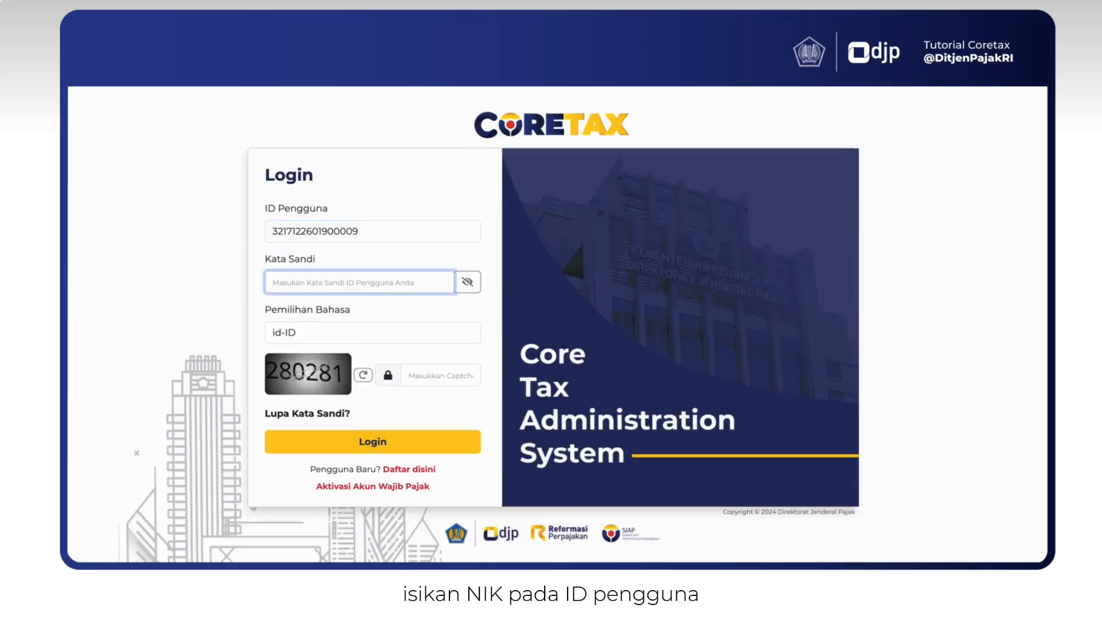
{"action": "type", "text": "*******"}
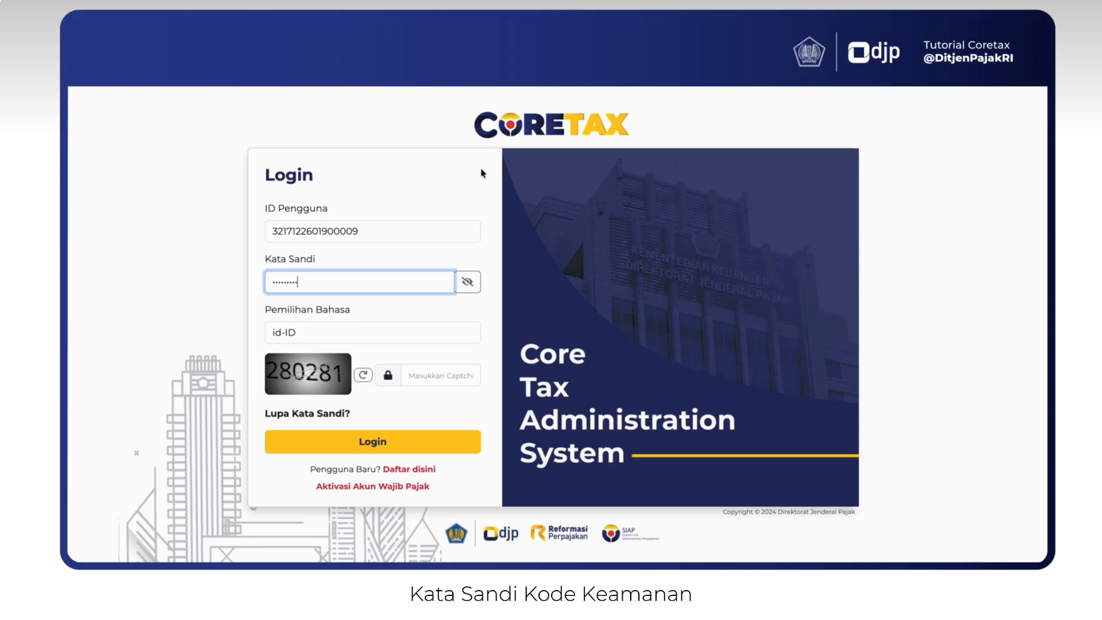
{"action": "left_click", "coordinate": [426, 370]}
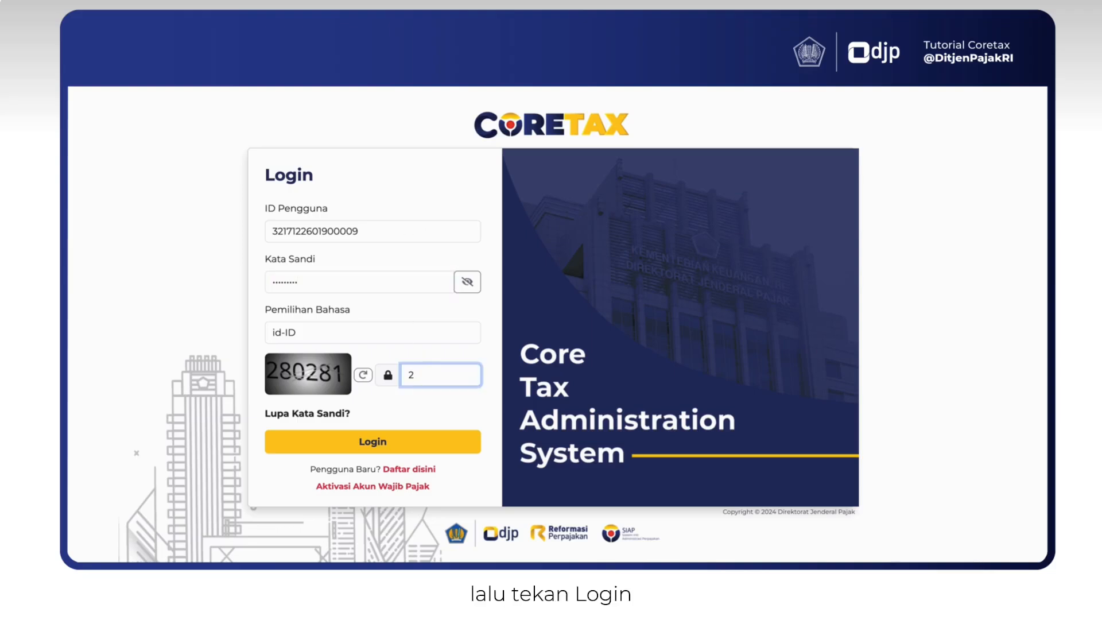
{"action": "type", "text": "280281"}
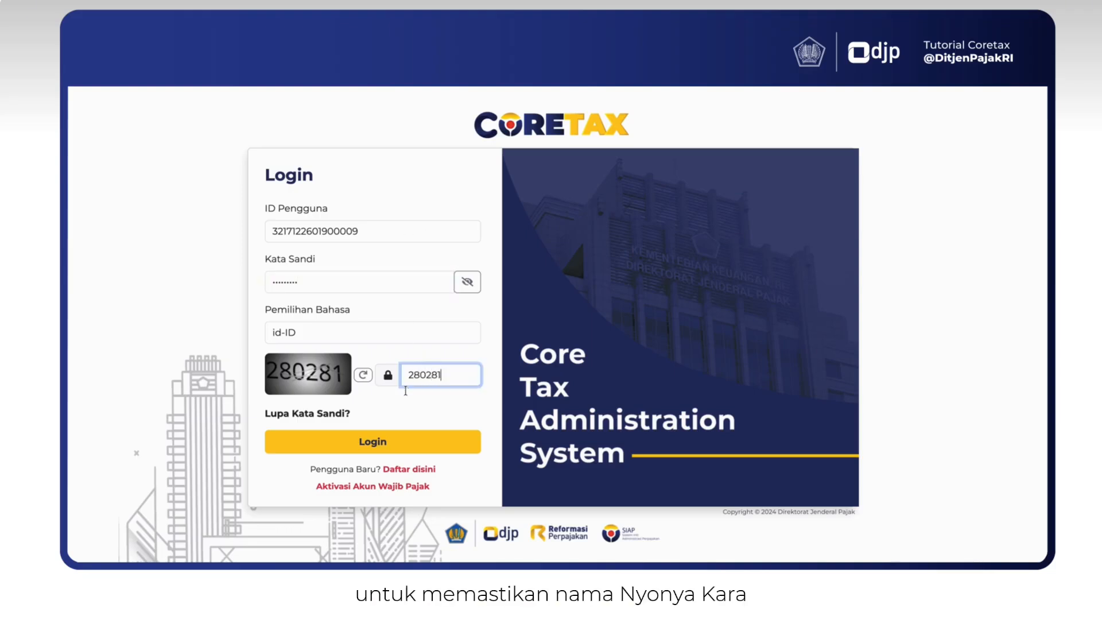
{"action": "left_click", "coordinate": [372, 441]}
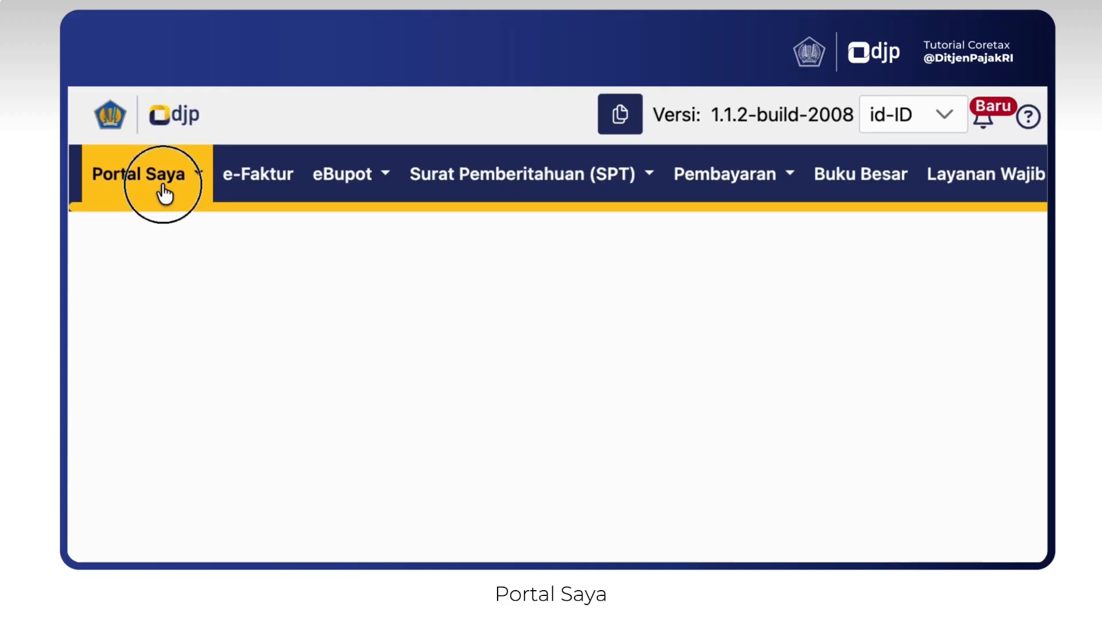
- In Profil Saya, review the family members' tax status in the Data Unit Keluarga table
{"action": "left_click", "coordinate": [165, 194]}
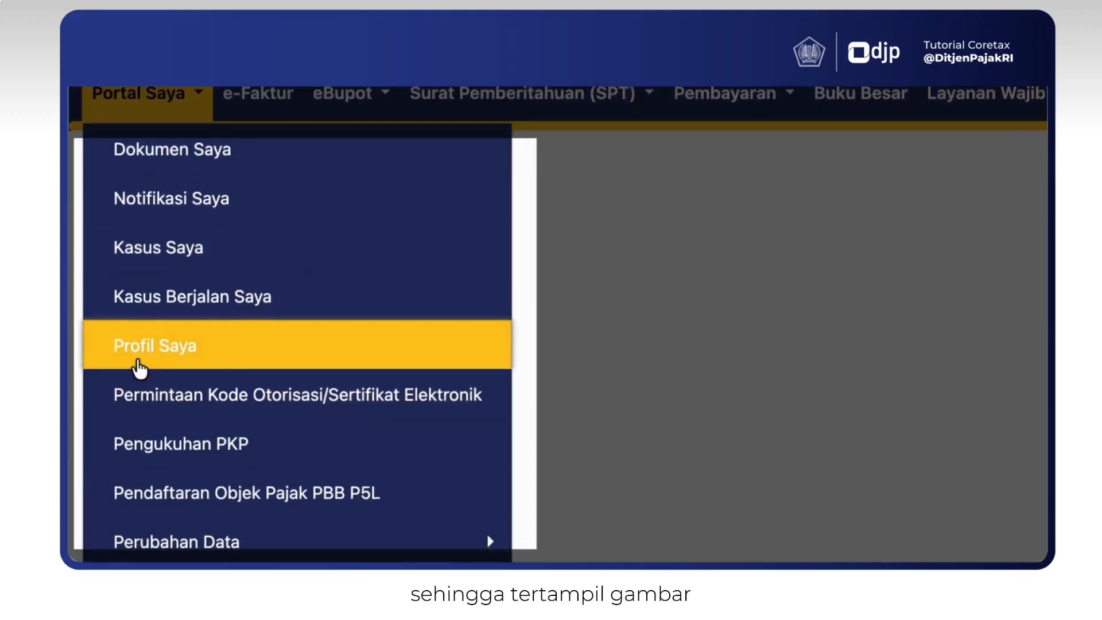
{"action": "left_click", "coordinate": [139, 363]}
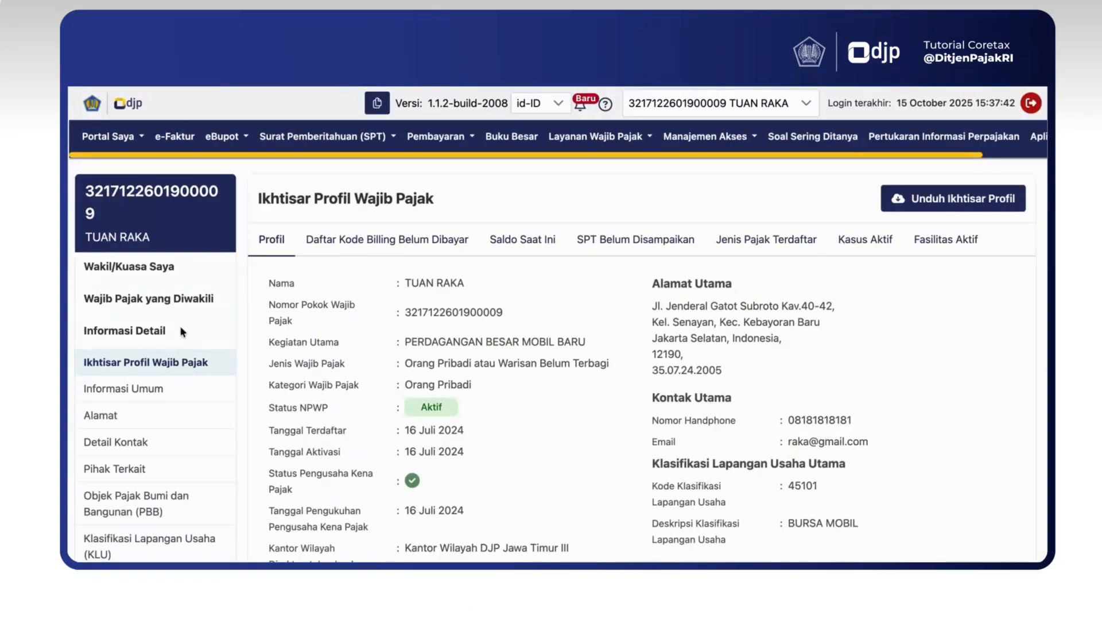
{"action": "scroll", "coordinate": [153, 488], "scroll_direction": "down", "scroll_amount": 2}
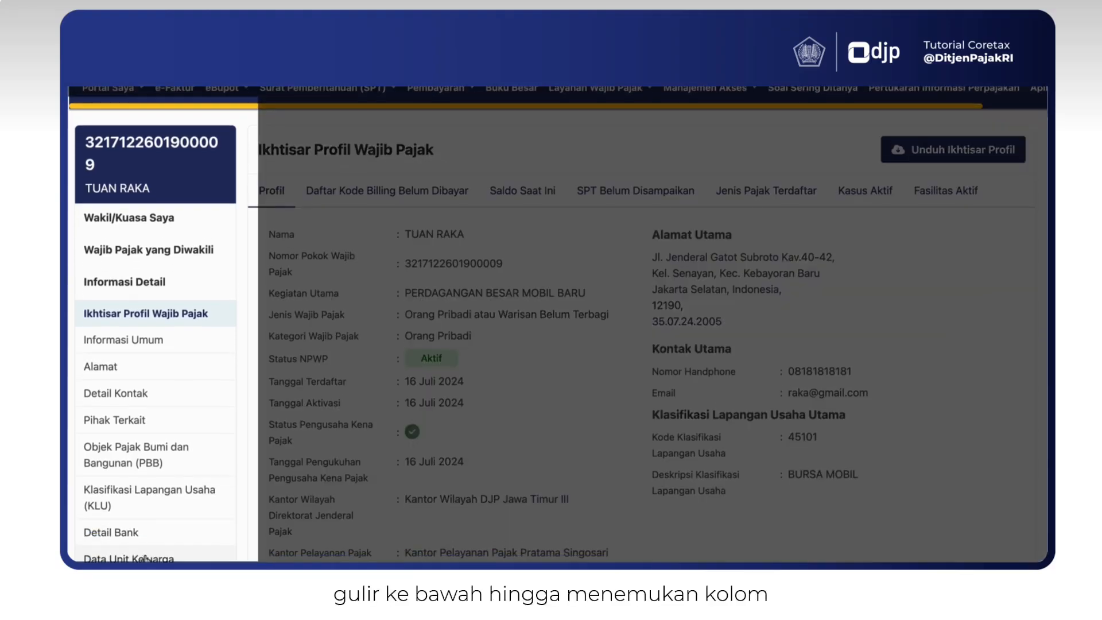
{"action": "left_click", "coordinate": [144, 528]}
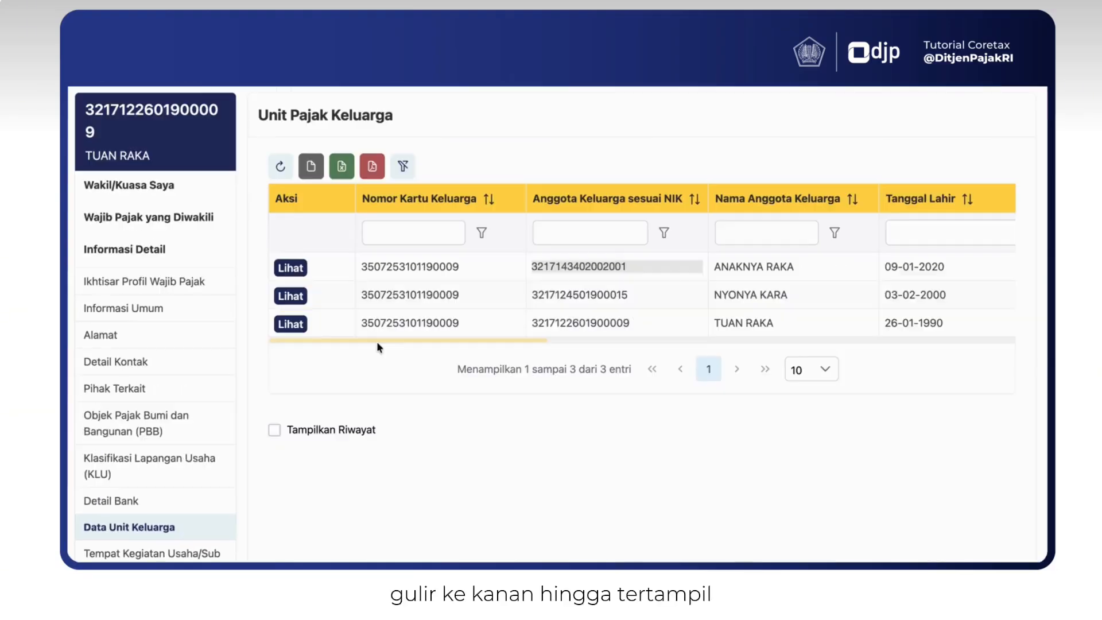
{"action": "left_click_drag", "start_coordinate": [376, 344], "coordinate": [494, 333]}
{"action": "left_click_drag", "start_coordinate": [493, 484], "coordinate": [748, 510]}
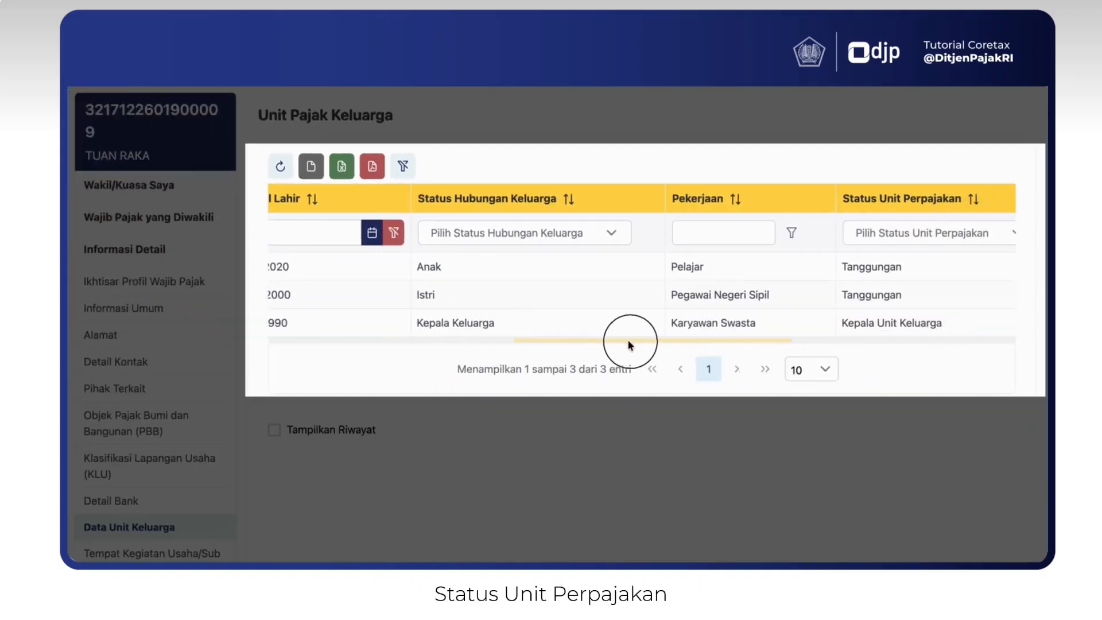
{"action": "left_click_drag", "start_coordinate": [629, 344], "coordinate": [659, 344]}
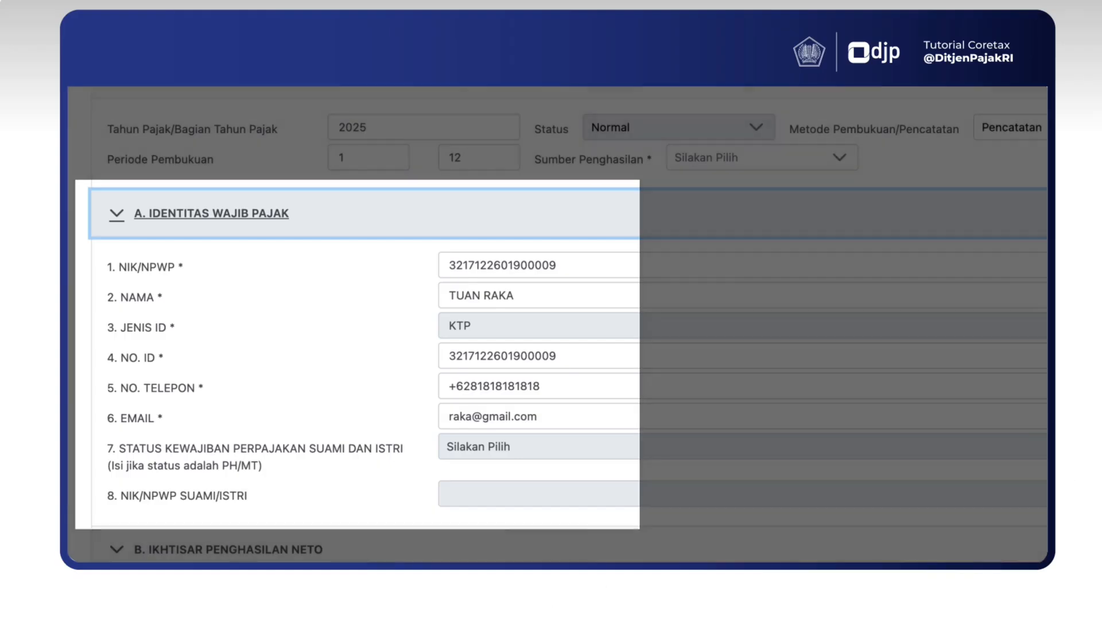
- Confirm question 1.a on employment income is Ya and go to the L-1 attachment
{"action": "scroll", "coordinate": [796, 389], "scroll_direction": "down", "scroll_amount": 4}
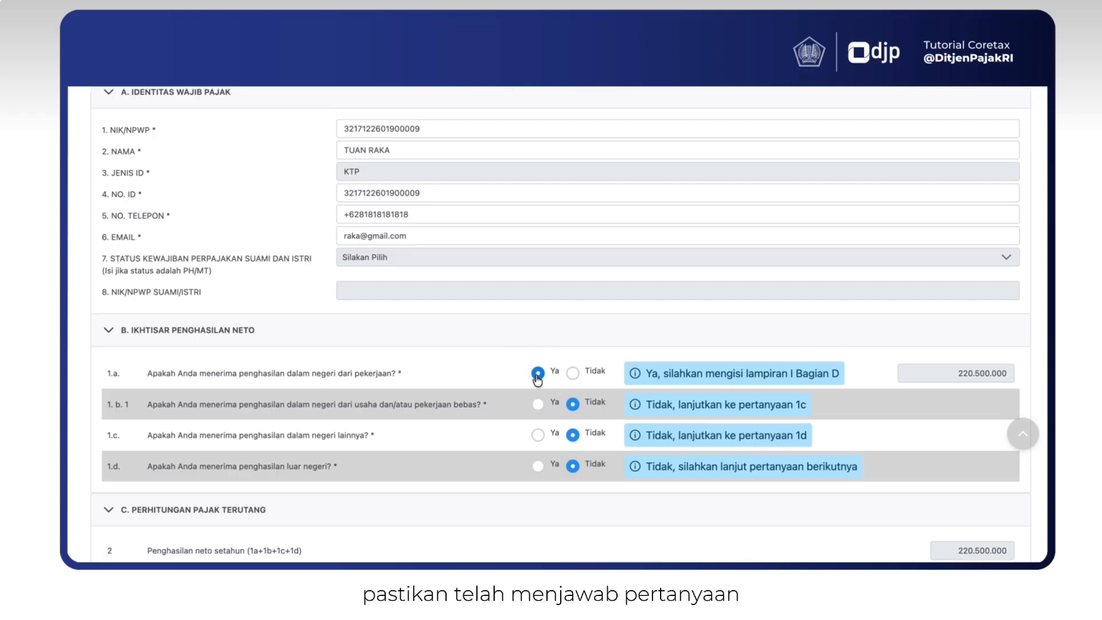
{"action": "left_click", "coordinate": [535, 373]}
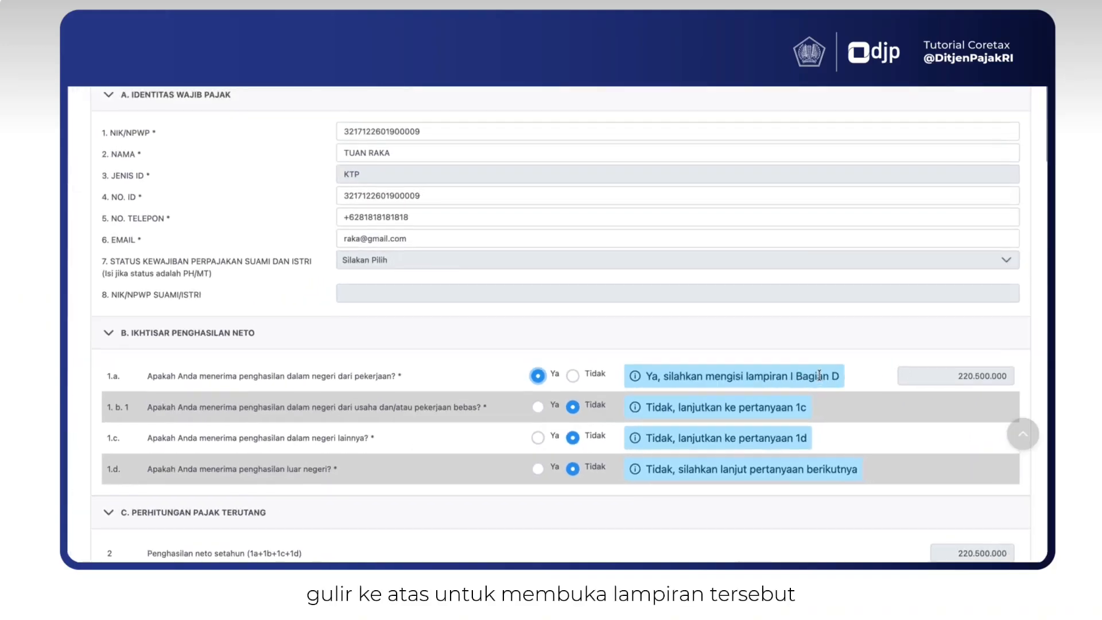
{"action": "scroll", "coordinate": [819, 375], "scroll_direction": "up", "scroll_amount": 5}
{"action": "left_click", "coordinate": [145, 144]}
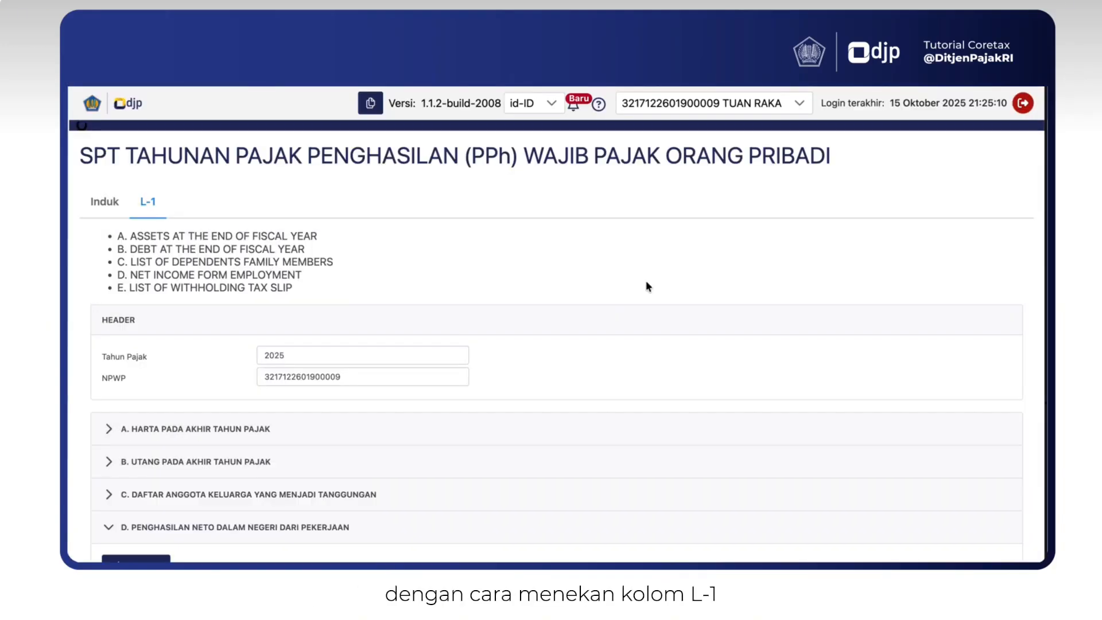
- Review the PT NYA BADAN employment income row in L-1 section D and its Tambah entry dialog
{"action": "scroll", "coordinate": [647, 286], "scroll_direction": "down", "scroll_amount": 4}
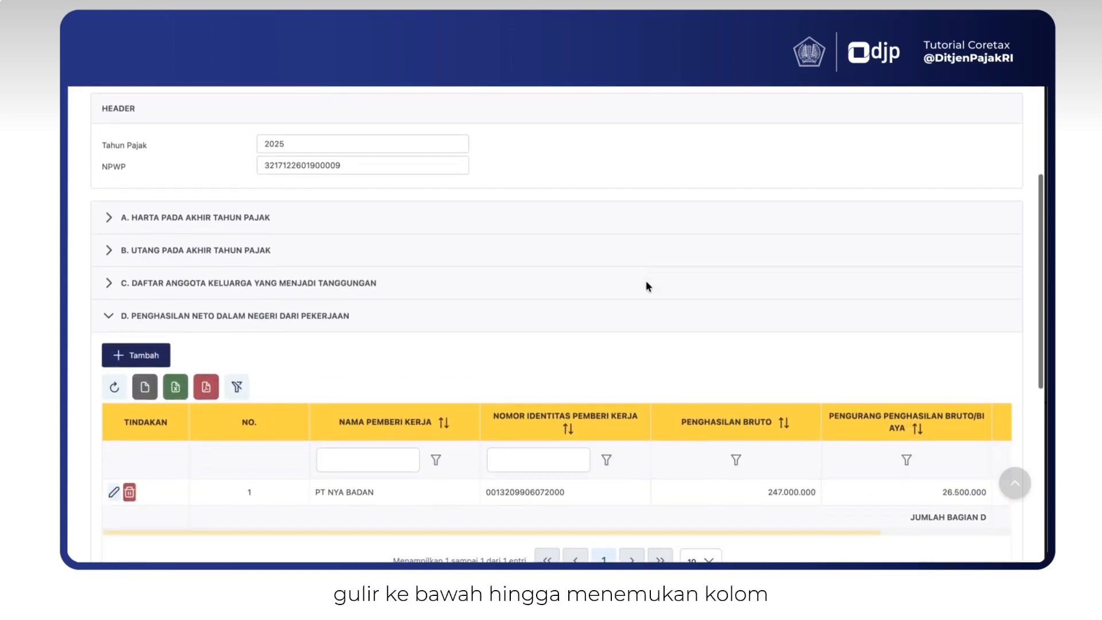
{"action": "scroll", "coordinate": [646, 281], "scroll_direction": "down", "scroll_amount": 1}
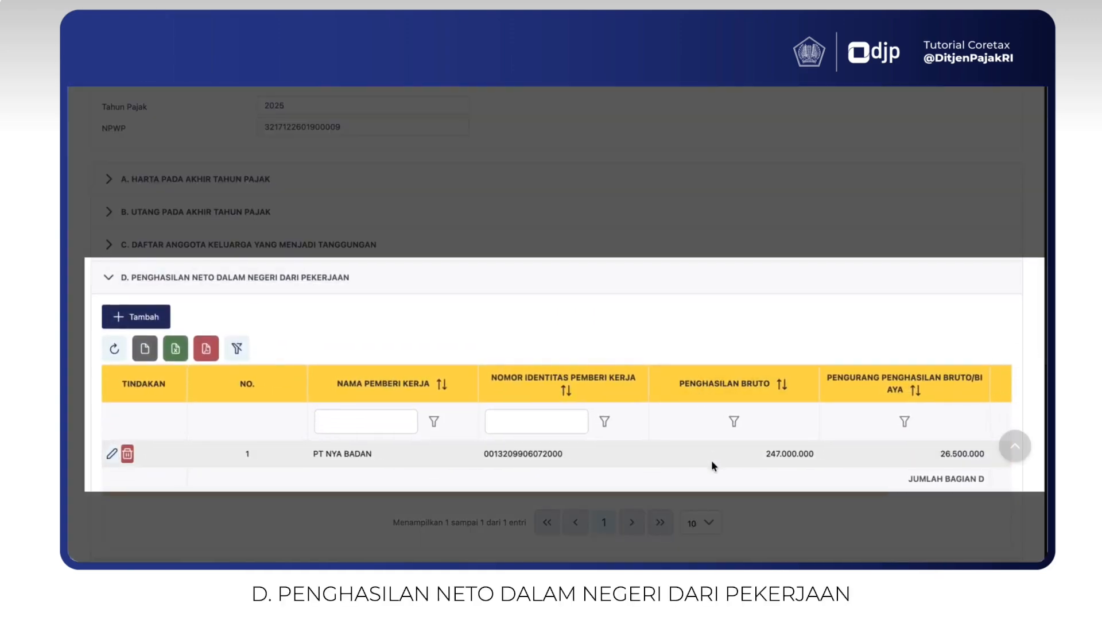
{"action": "scroll", "coordinate": [712, 462], "scroll_direction": "right", "scroll_amount": 3}
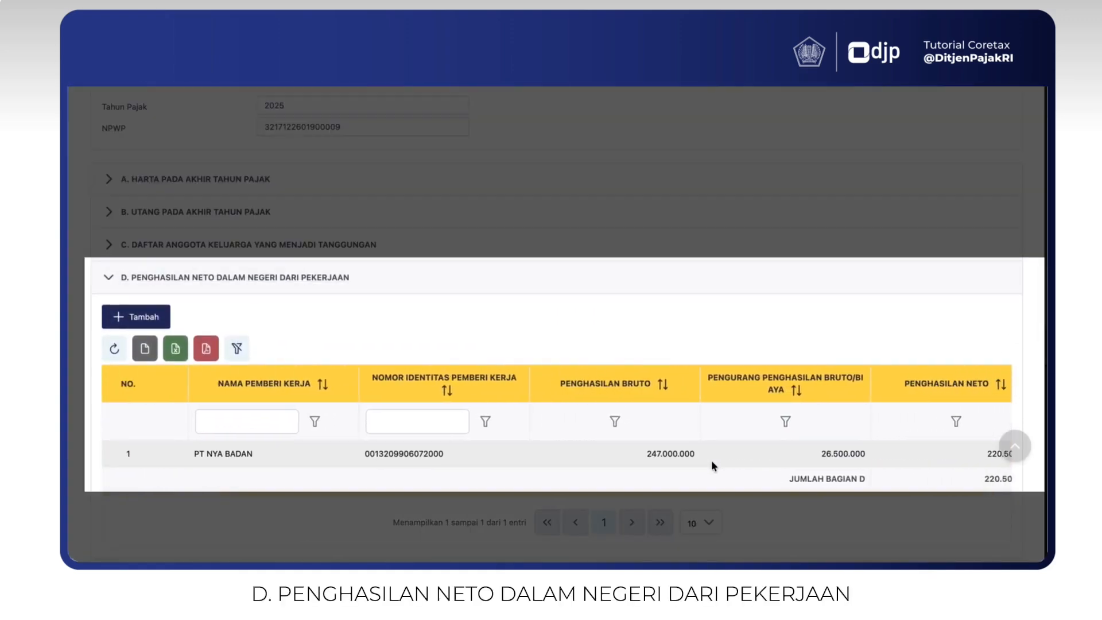
{"action": "scroll", "coordinate": [712, 462], "scroll_direction": "left", "scroll_amount": 3}
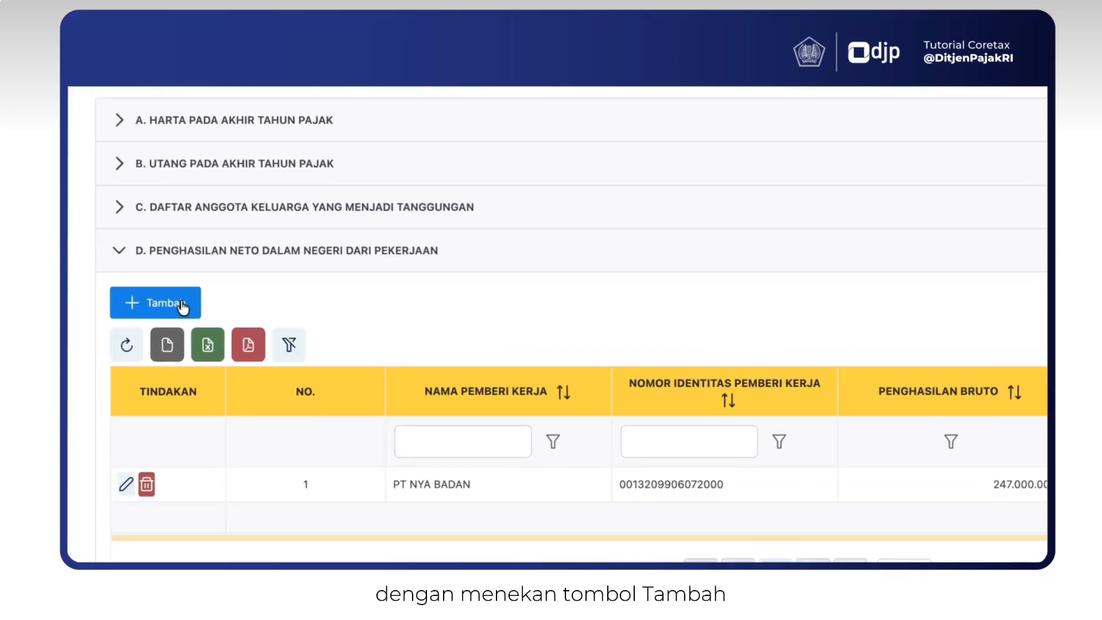
{"action": "left_click", "coordinate": [182, 307]}
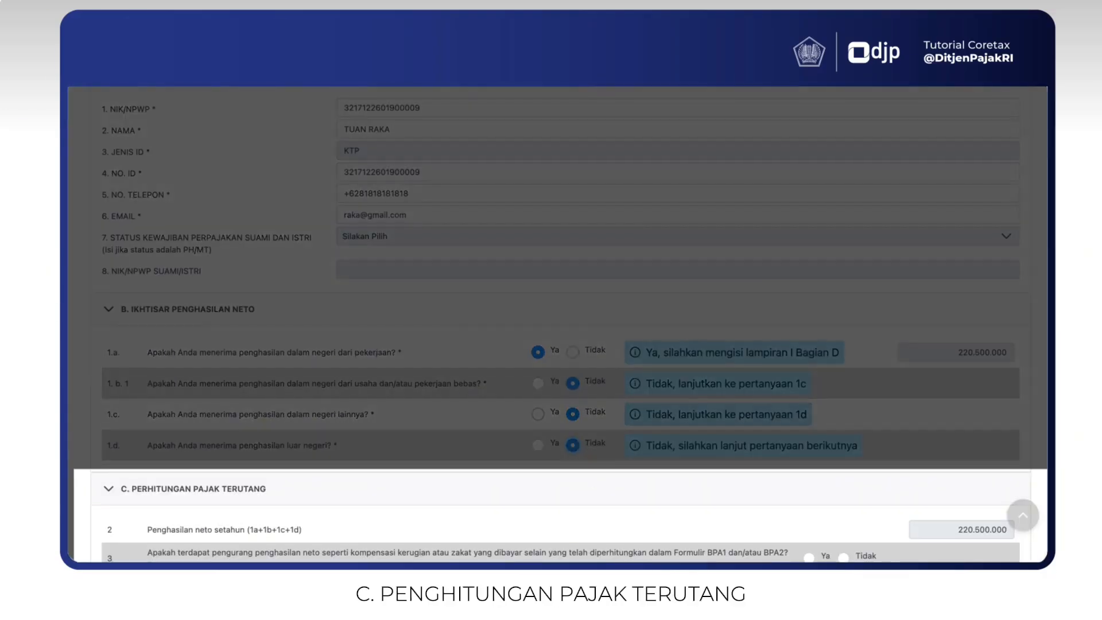
{"action": "scroll", "coordinate": [587, 446], "scroll_direction": "down", "scroll_amount": 2}
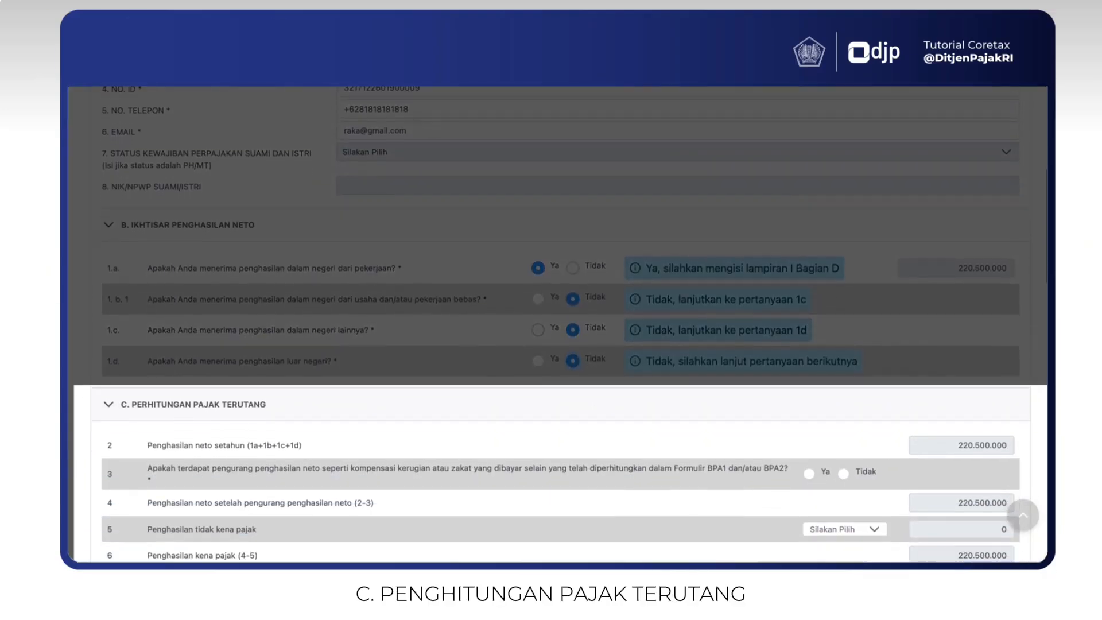
- Choose K/1 as the PTKP status, giving 63.000.000 non-taxable and 157.500.000 taxable income
{"action": "left_click", "coordinate": [852, 529]}
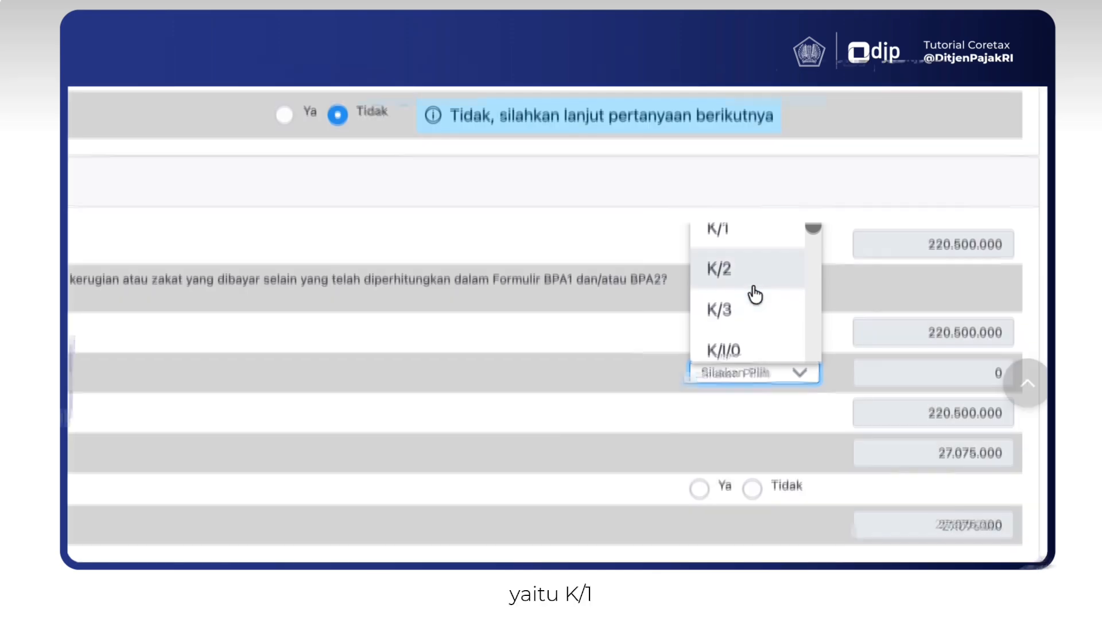
{"action": "scroll", "coordinate": [755, 293], "scroll_direction": "up", "scroll_amount": 2}
{"action": "left_click", "coordinate": [754, 292]}
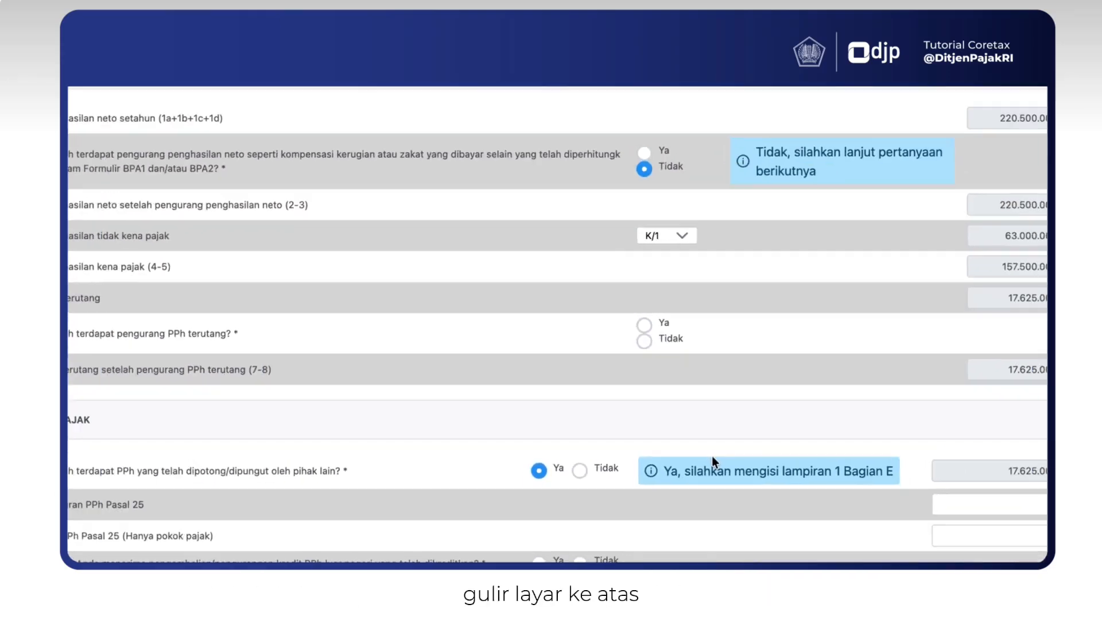
{"action": "scroll", "coordinate": [714, 477], "scroll_direction": "up", "scroll_amount": 5}
{"action": "scroll", "coordinate": [714, 483], "scroll_direction": "up", "scroll_amount": 10}
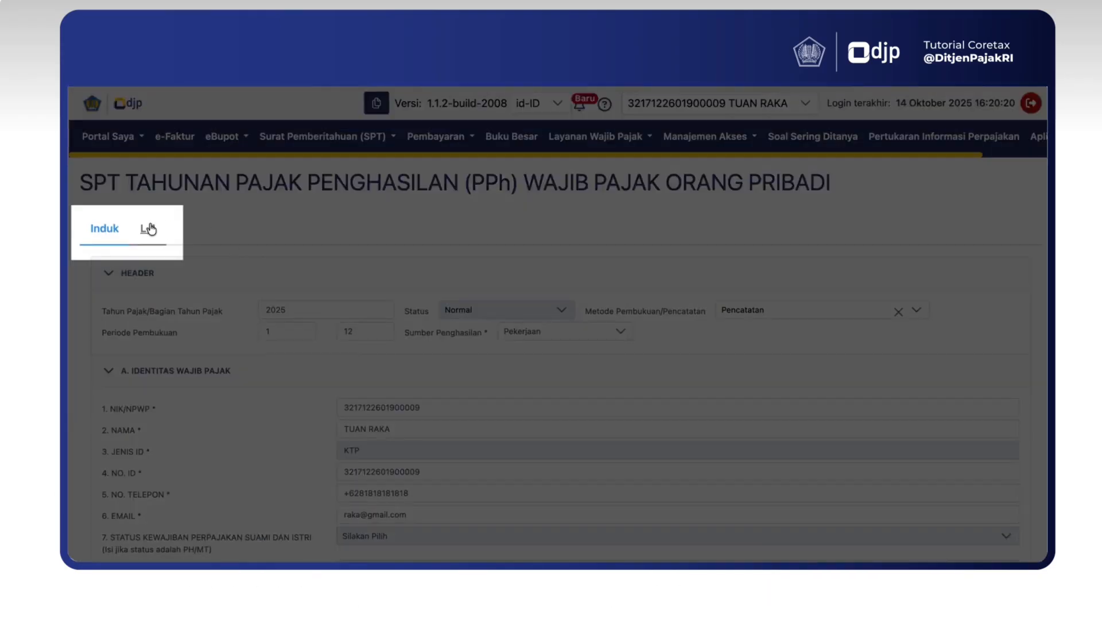
{"action": "left_click", "coordinate": [147, 228]}
{"action": "scroll", "coordinate": [257, 467], "scroll_direction": "down", "scroll_amount": 4}
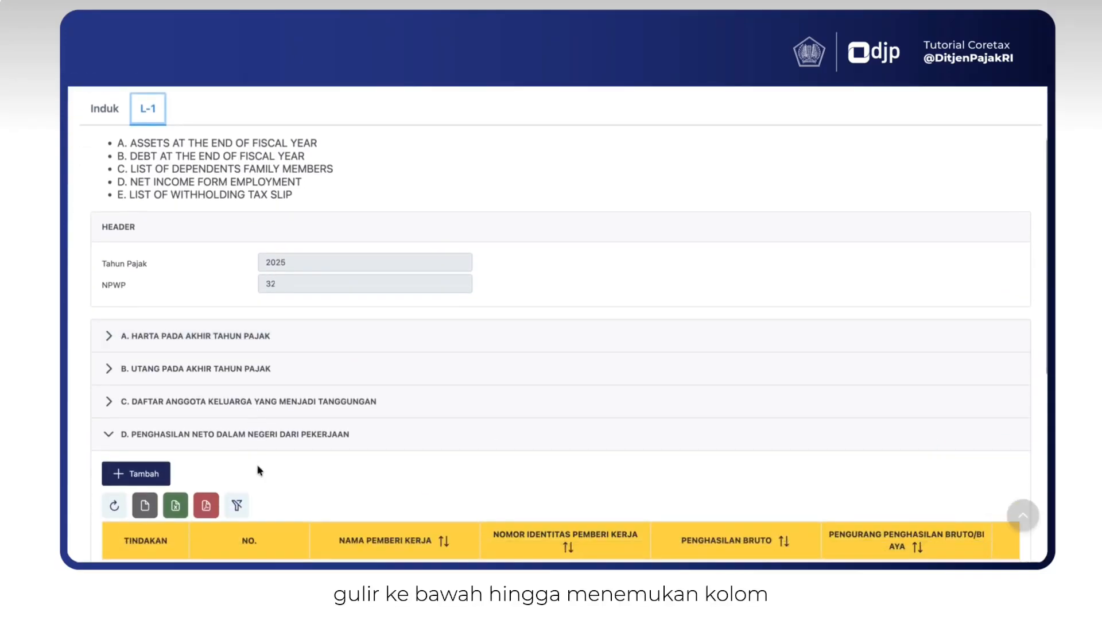
{"action": "scroll", "coordinate": [258, 469], "scroll_direction": "down", "scroll_amount": 5}
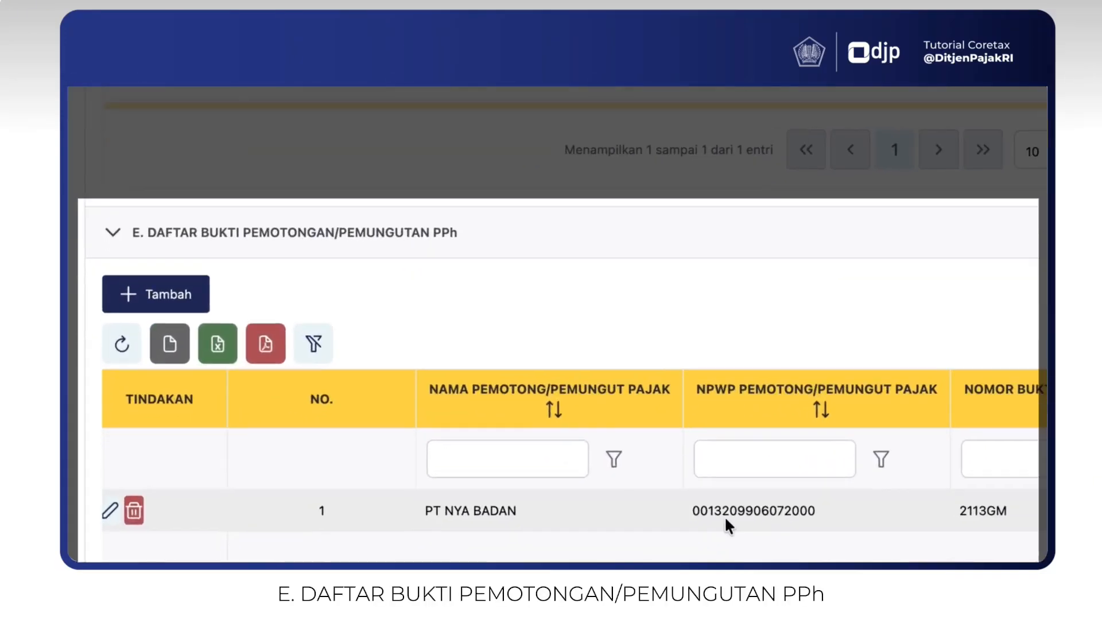
{"action": "scroll", "coordinate": [500, 556], "scroll_direction": "right", "scroll_amount": 2}
{"action": "scroll", "coordinate": [724, 515], "scroll_direction": "right", "scroll_amount": 3}
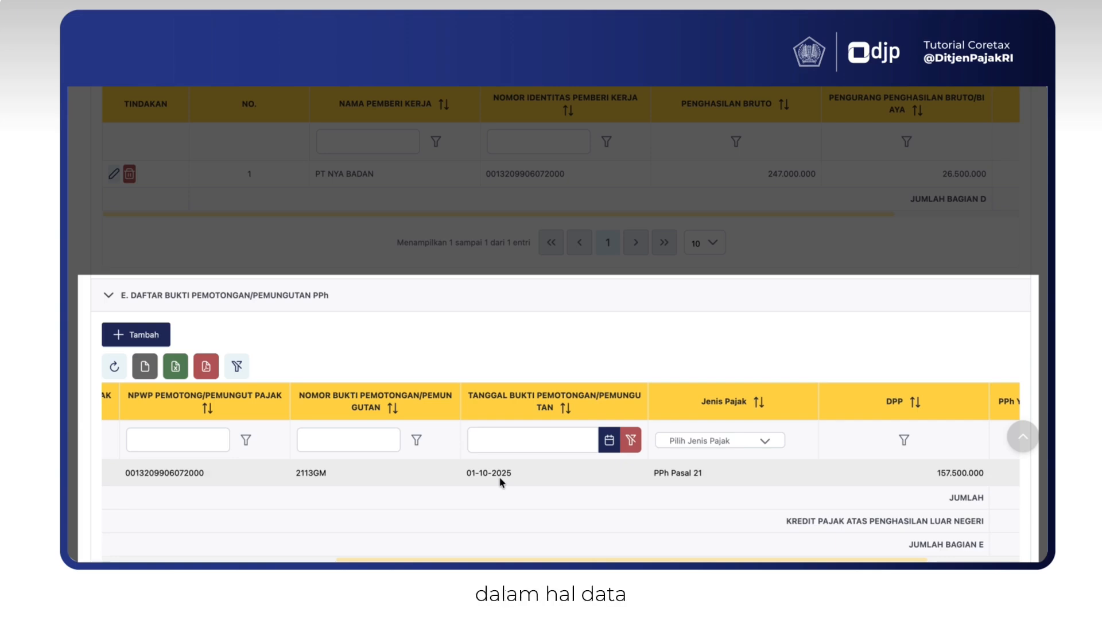
{"action": "scroll", "coordinate": [498, 481], "scroll_direction": "left", "scroll_amount": 5}
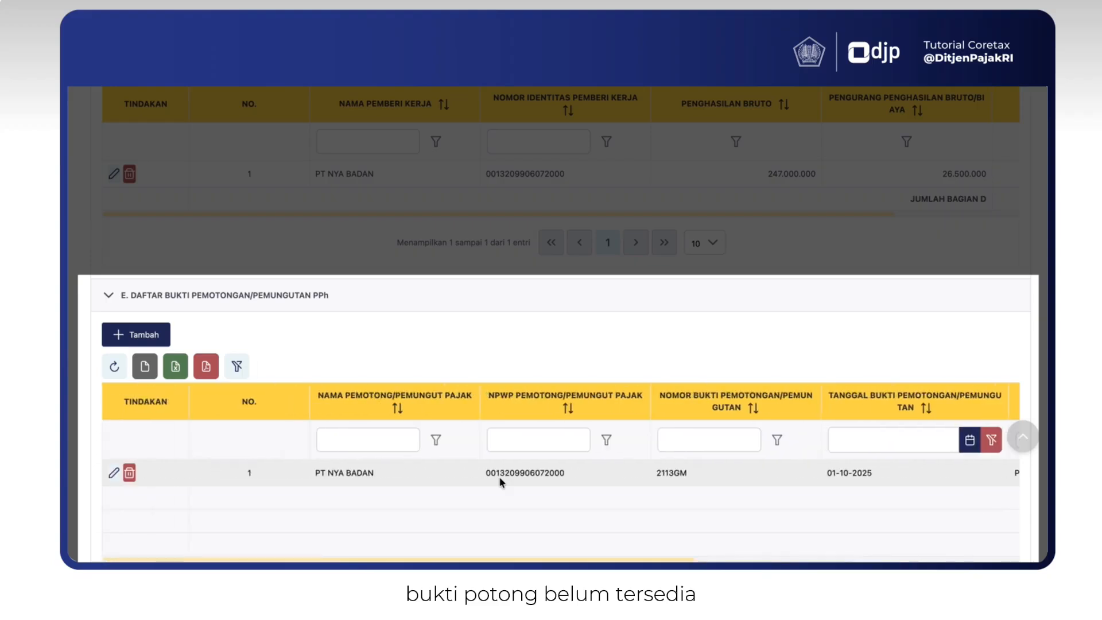
{"action": "left_click", "coordinate": [132, 341]}
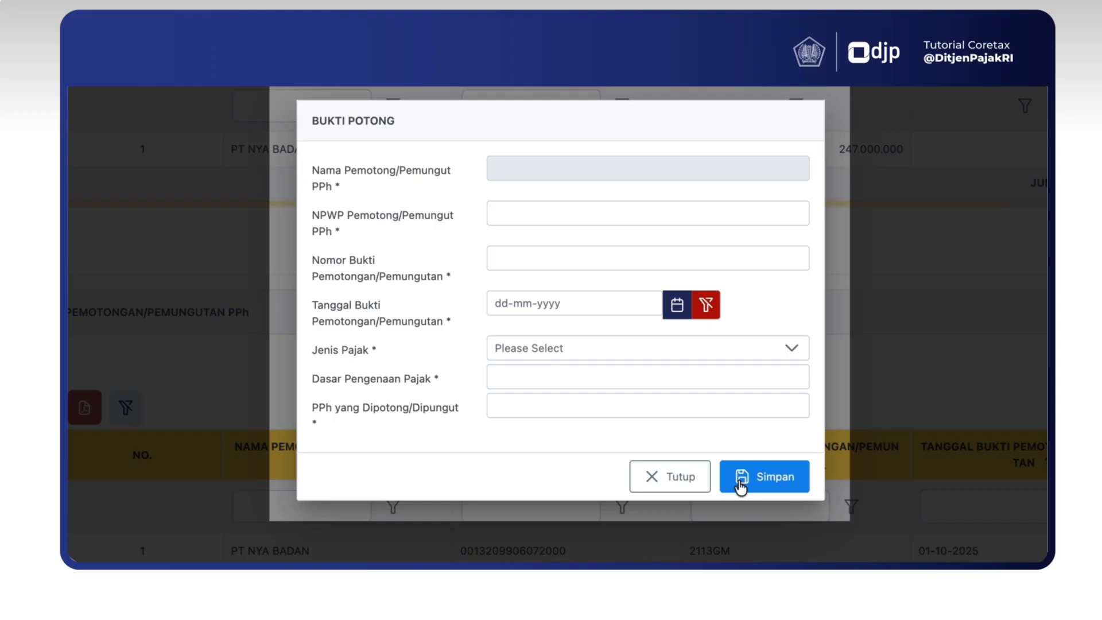
{"action": "left_click", "coordinate": [698, 484]}
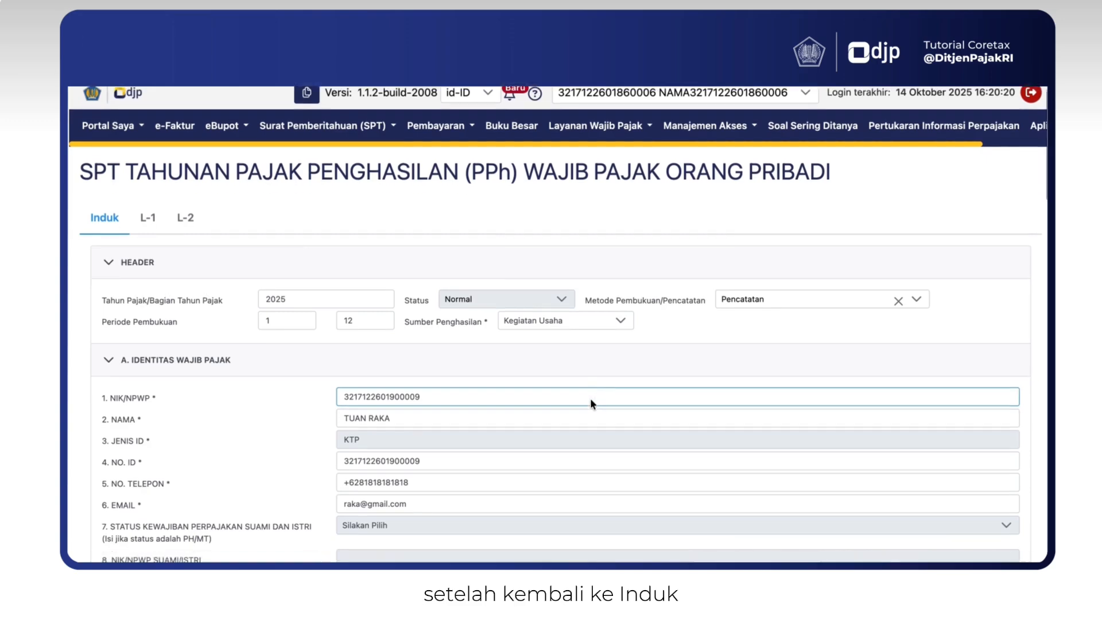
- Scroll through Induk sections B to I to check computed income, tax credit and statements
{"action": "scroll", "coordinate": [590, 400], "scroll_direction": "down", "scroll_amount": 15}
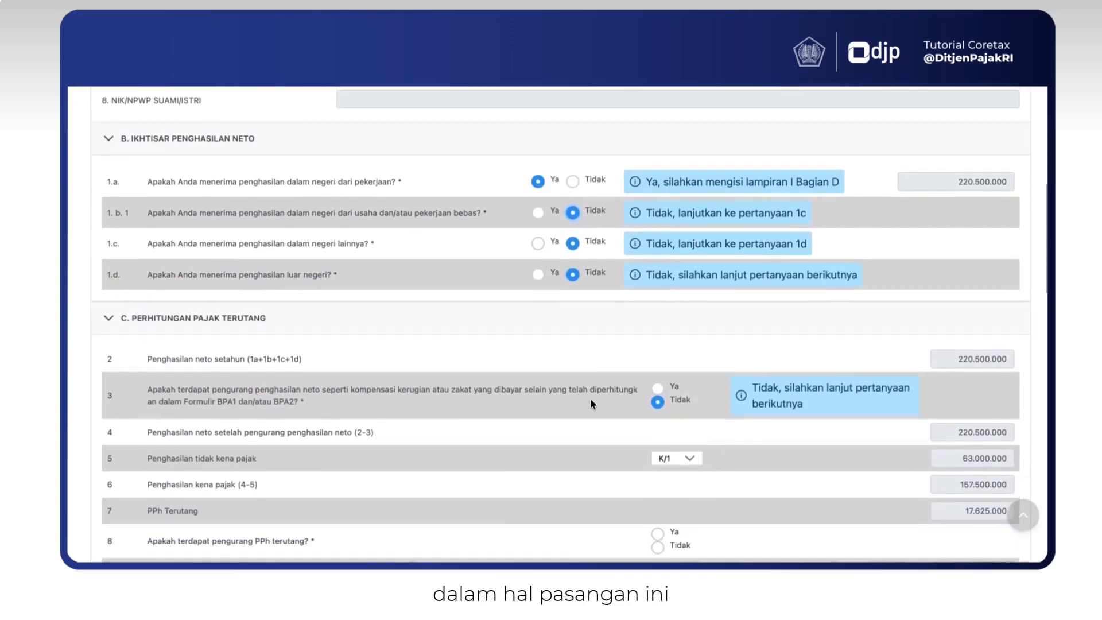
{"action": "scroll", "coordinate": [590, 398], "scroll_direction": "down", "scroll_amount": 3}
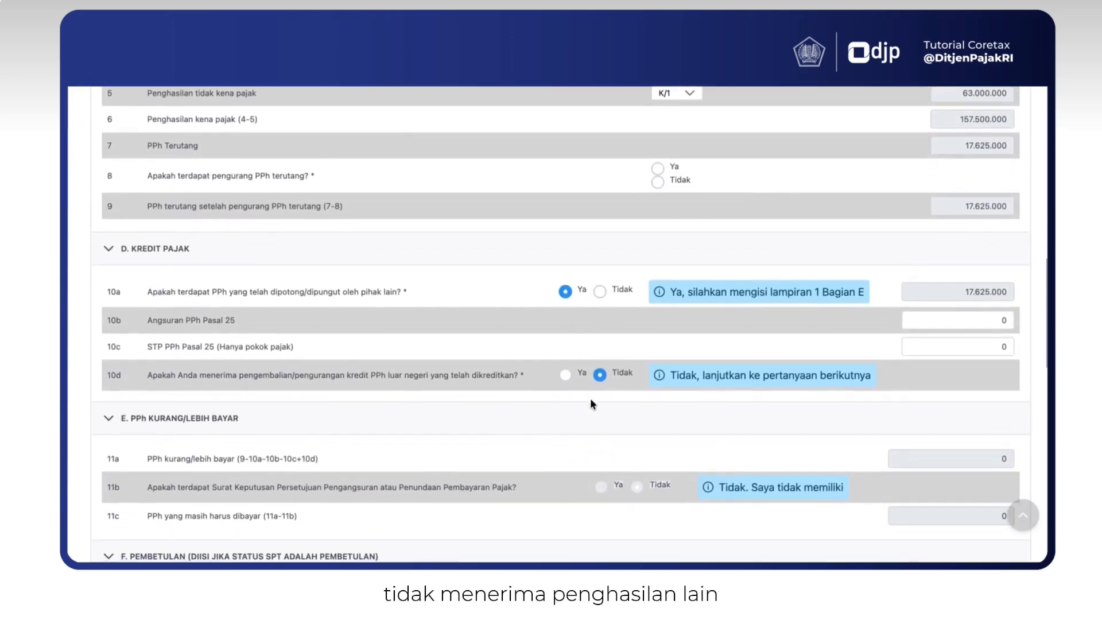
{"action": "scroll", "coordinate": [591, 400], "scroll_direction": "down", "scroll_amount": 2}
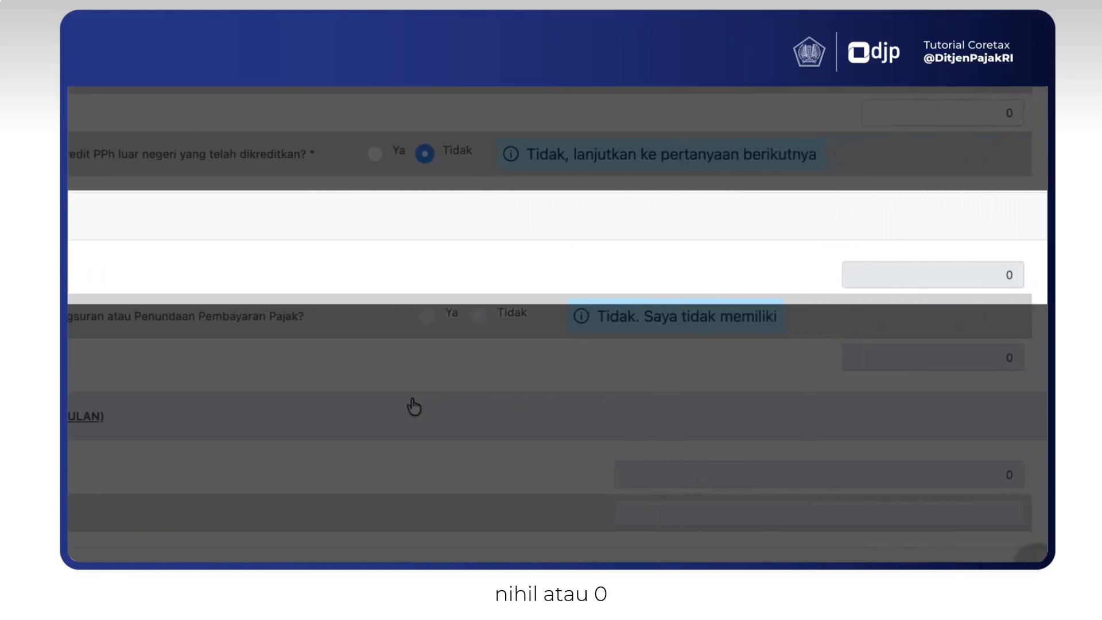
{"action": "scroll", "coordinate": [592, 329], "scroll_direction": "down", "scroll_amount": 10}
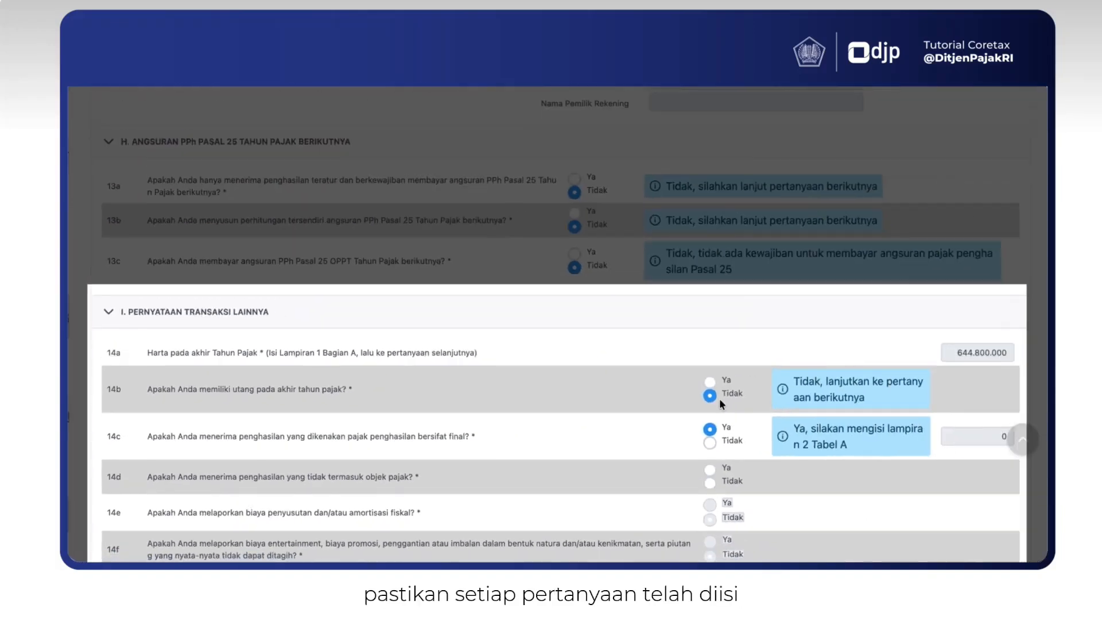
{"action": "scroll", "coordinate": [1038, 326], "scroll_direction": "down", "scroll_amount": 2}
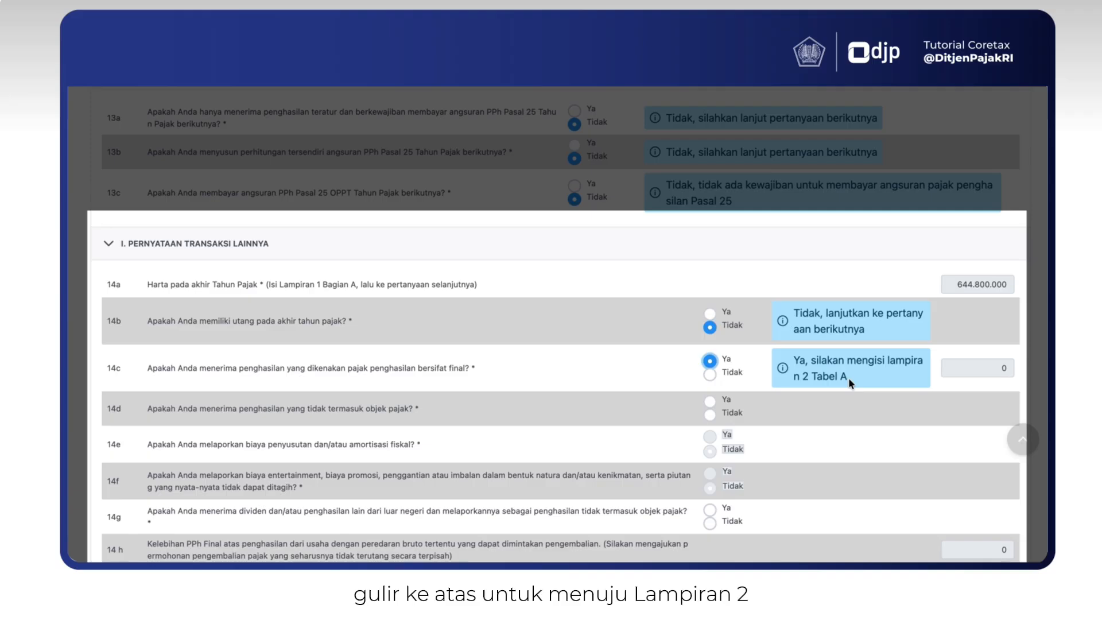
- Start an L-2 section A entry with the withholder's NPWP and object 'Penghasilan istri dari satu pemberi kerja'
{"action": "scroll", "coordinate": [849, 378], "scroll_direction": "up", "scroll_amount": 15}
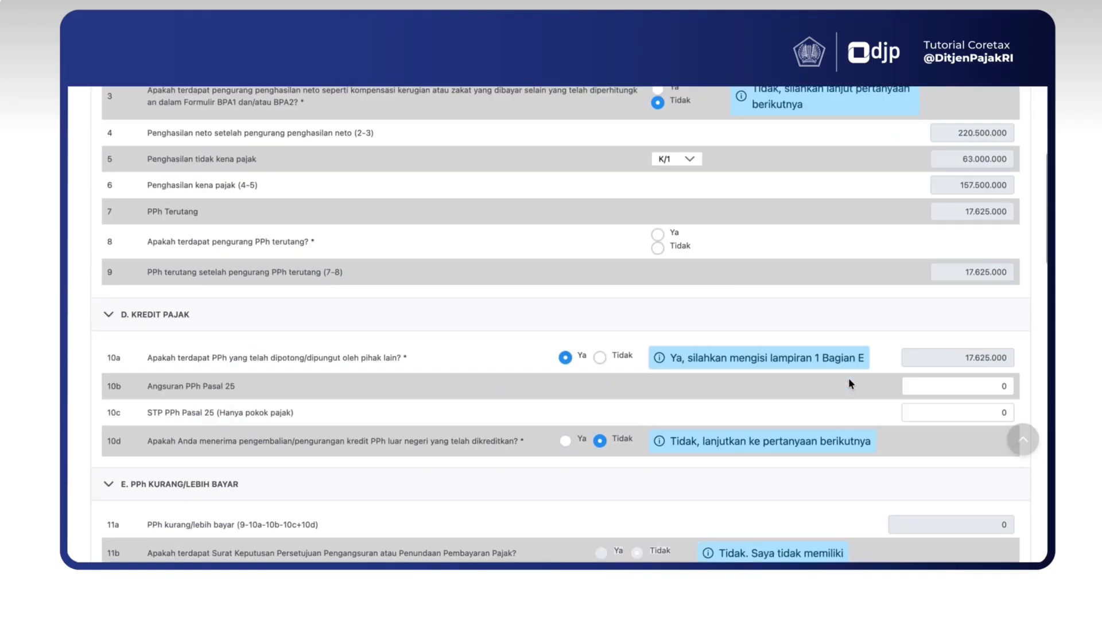
{"action": "left_click", "coordinate": [185, 163]}
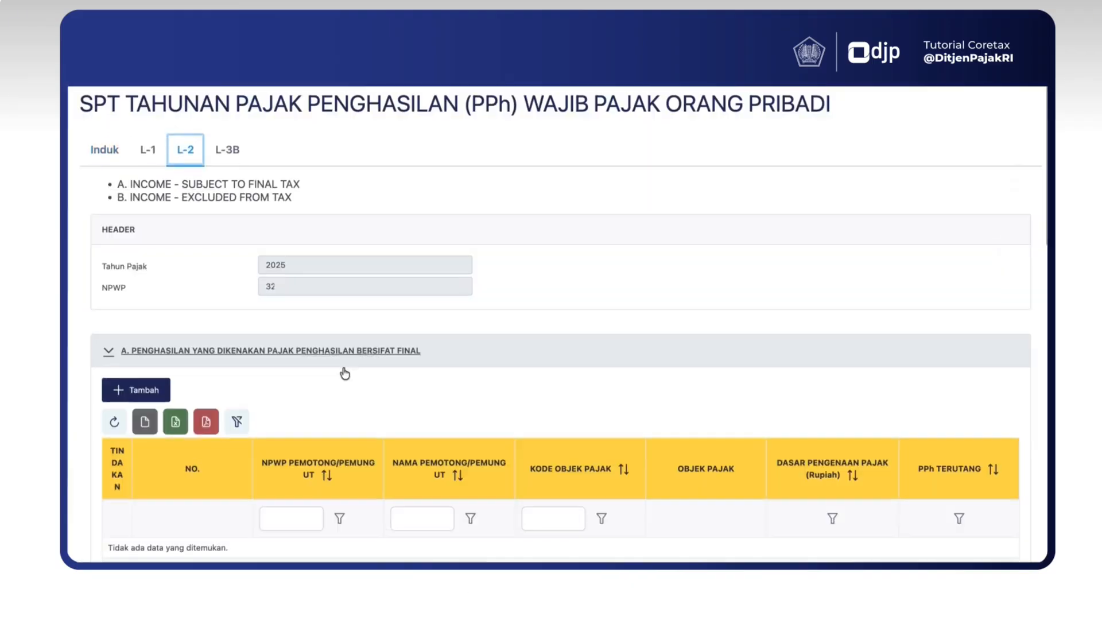
{"action": "scroll", "coordinate": [342, 373], "scroll_direction": "down", "scroll_amount": 3}
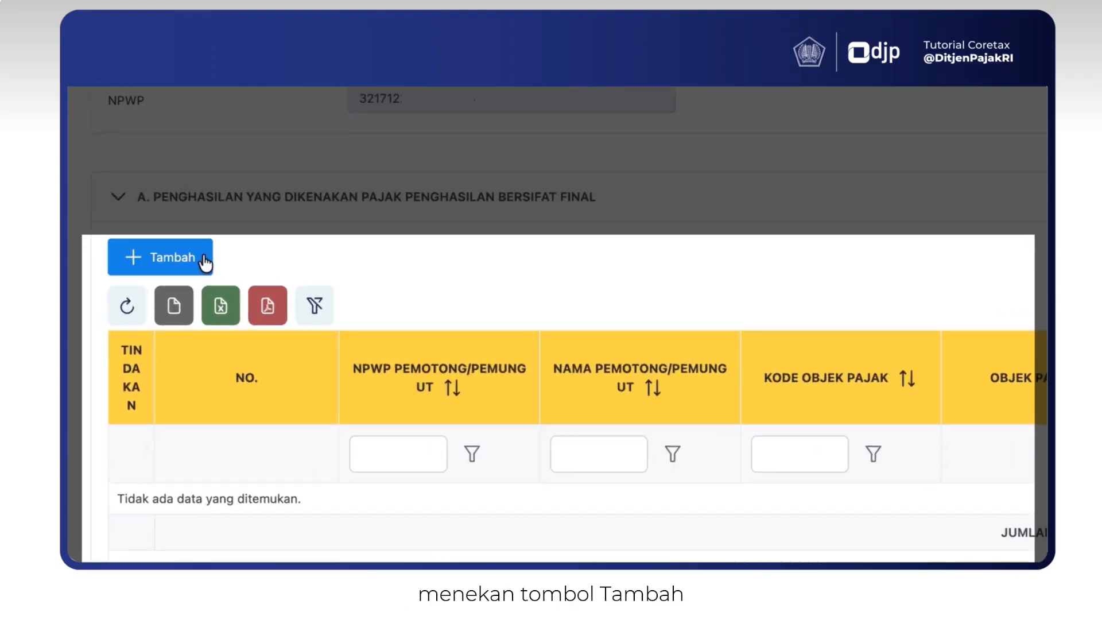
{"action": "left_click", "coordinate": [164, 306]}
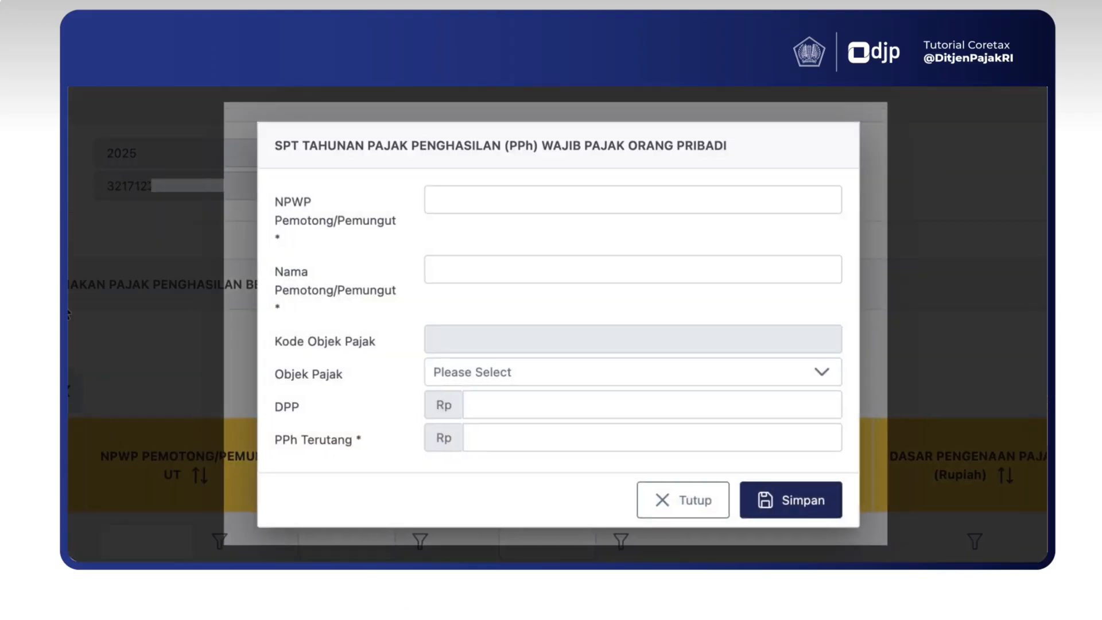
{"action": "left_click", "coordinate": [446, 211]}
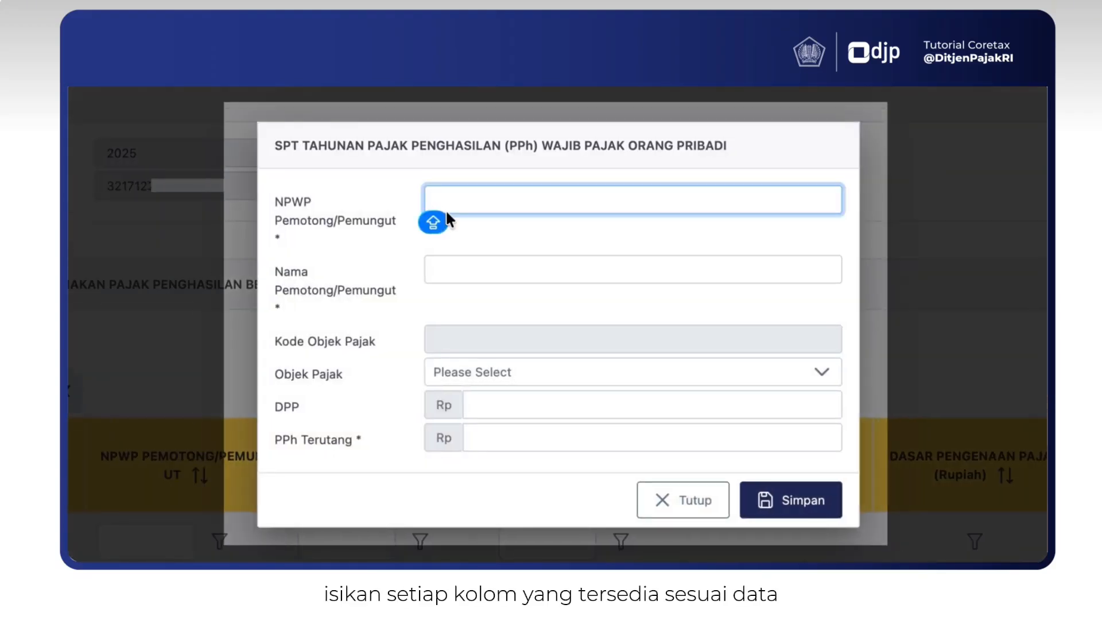
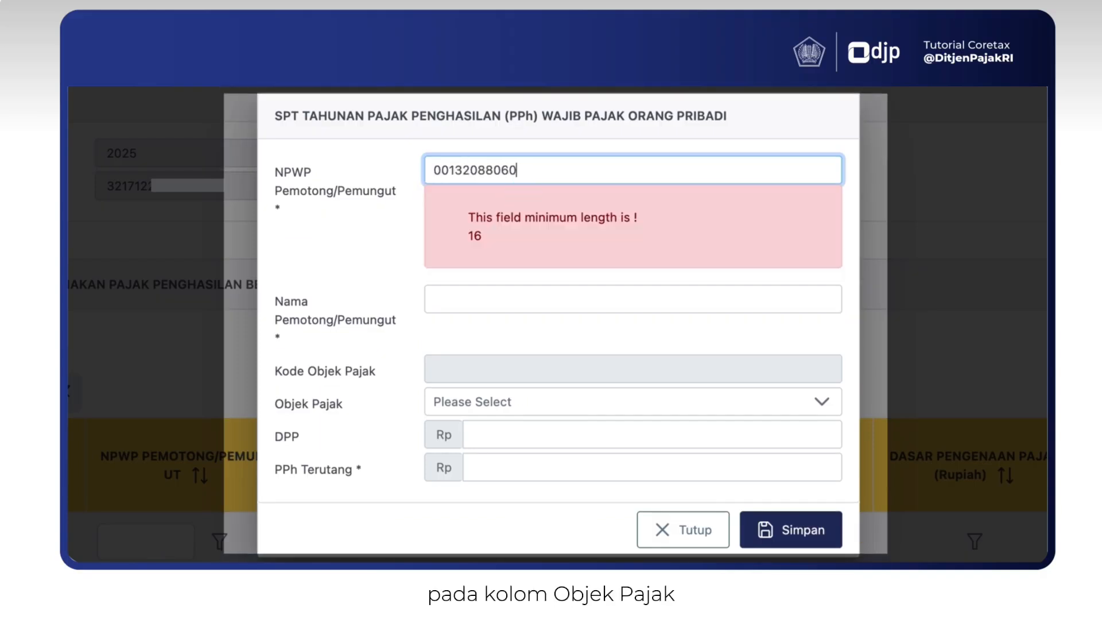
{"action": "left_click", "coordinate": [467, 404]}
{"action": "type", "text": "ISTR"}
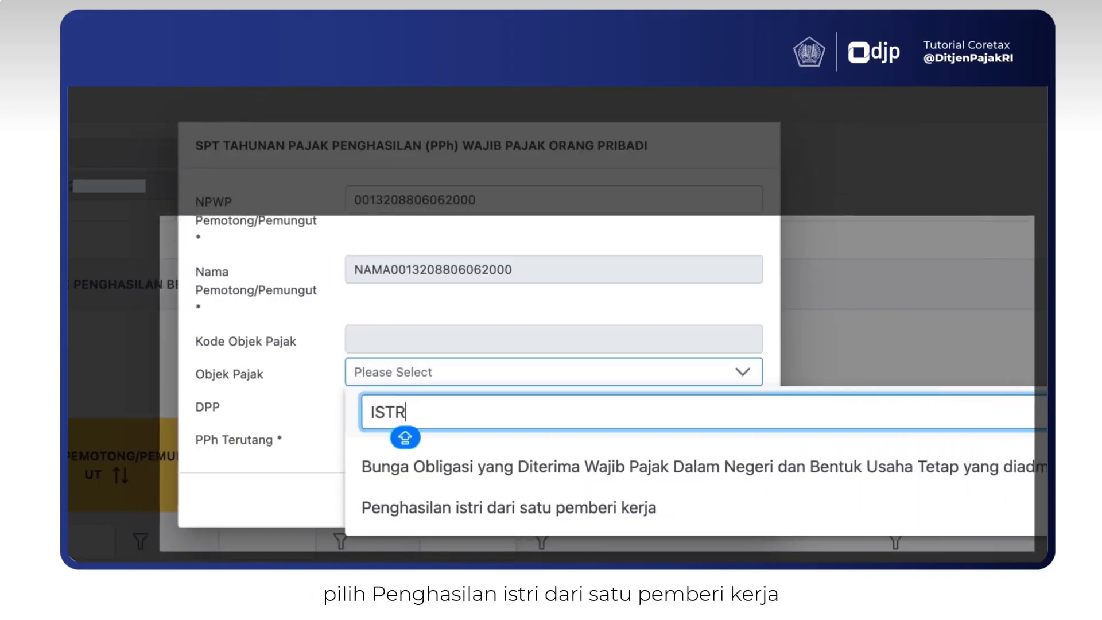
{"action": "left_click", "coordinate": [352, 527]}
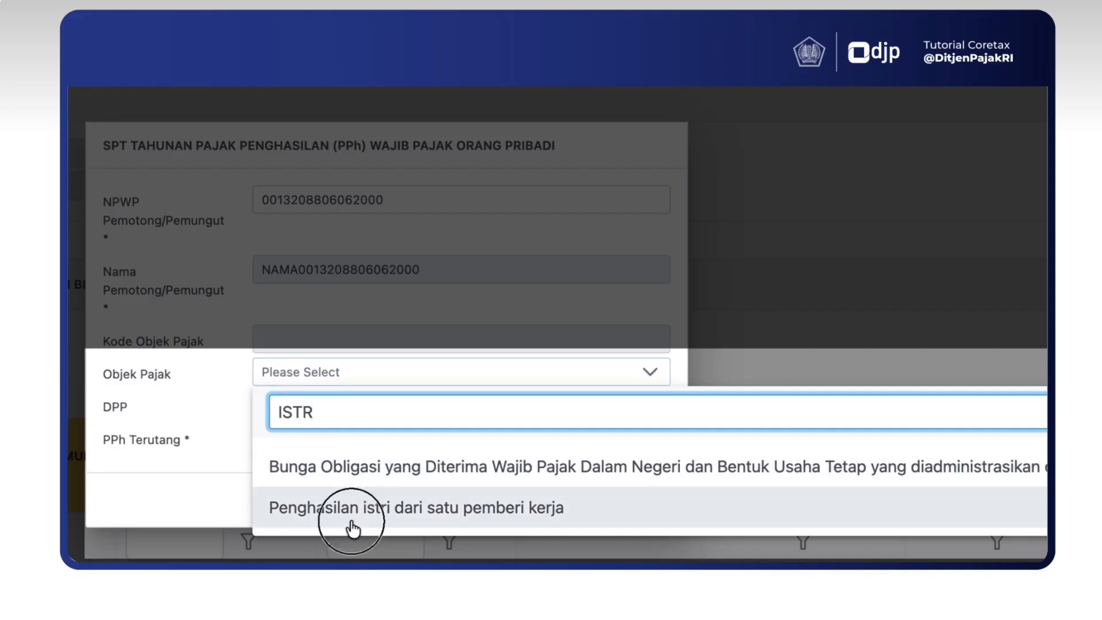
- Enter DPP 142000000 and PPh Terutang 8100 for the wife's income entry
{"action": "left_click", "coordinate": [340, 407]}
{"action": "type", "text": "142"}
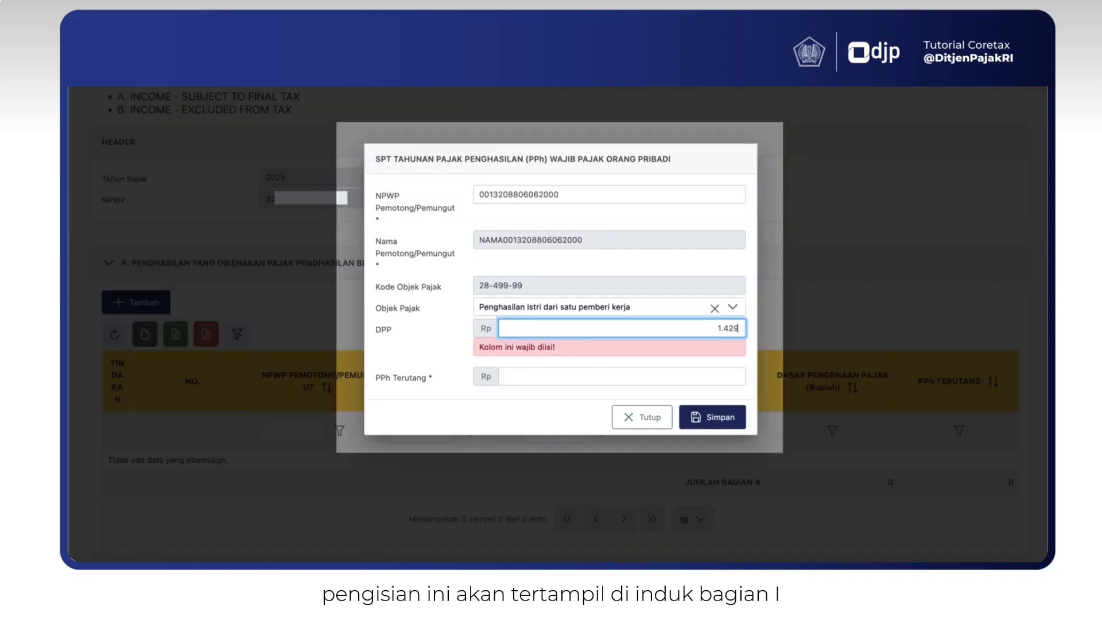
{"action": "type", "text": "000000"}
{"action": "key", "text": "Tab"}
{"action": "type", "text": "8100"}
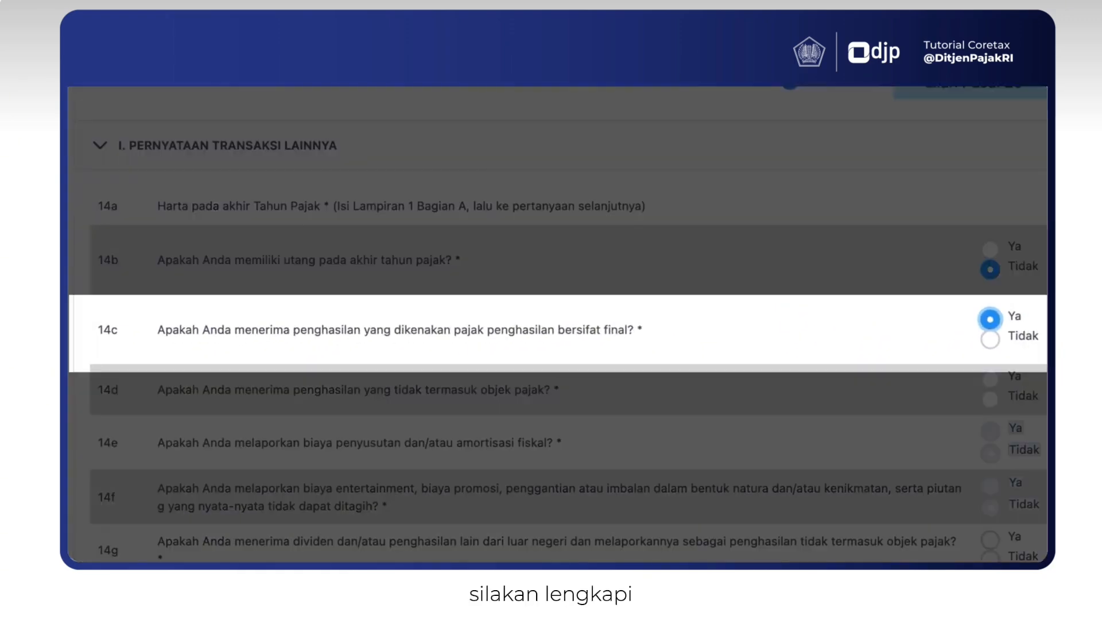
{"action": "scroll", "coordinate": [592, 327], "scroll_direction": "down", "scroll_amount": 1}
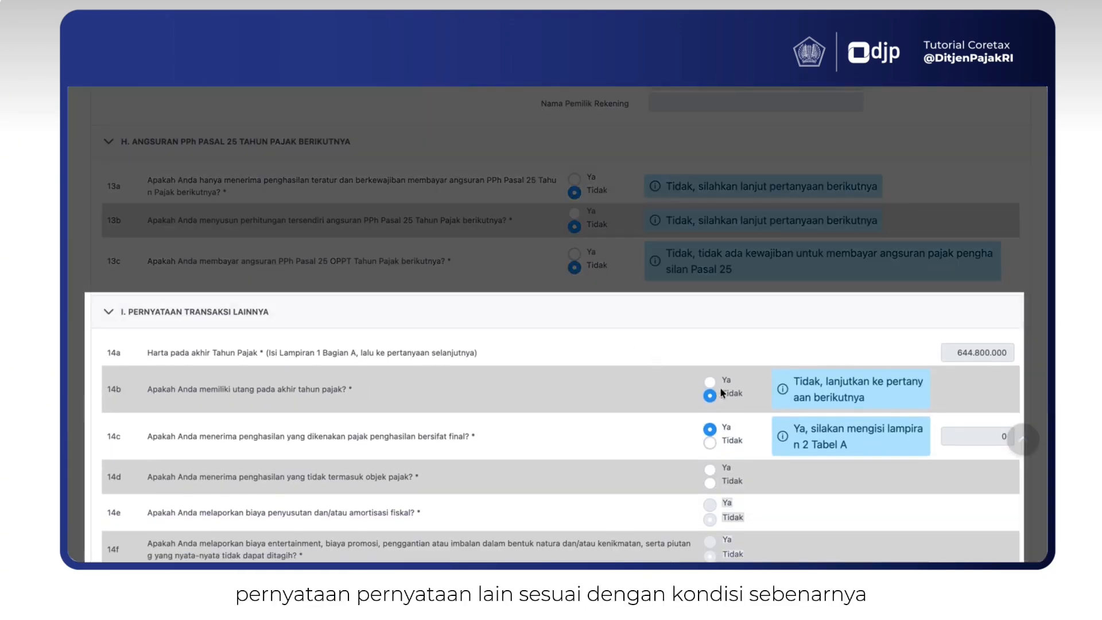
{"action": "scroll", "coordinate": [719, 398], "scroll_direction": "down", "scroll_amount": 1}
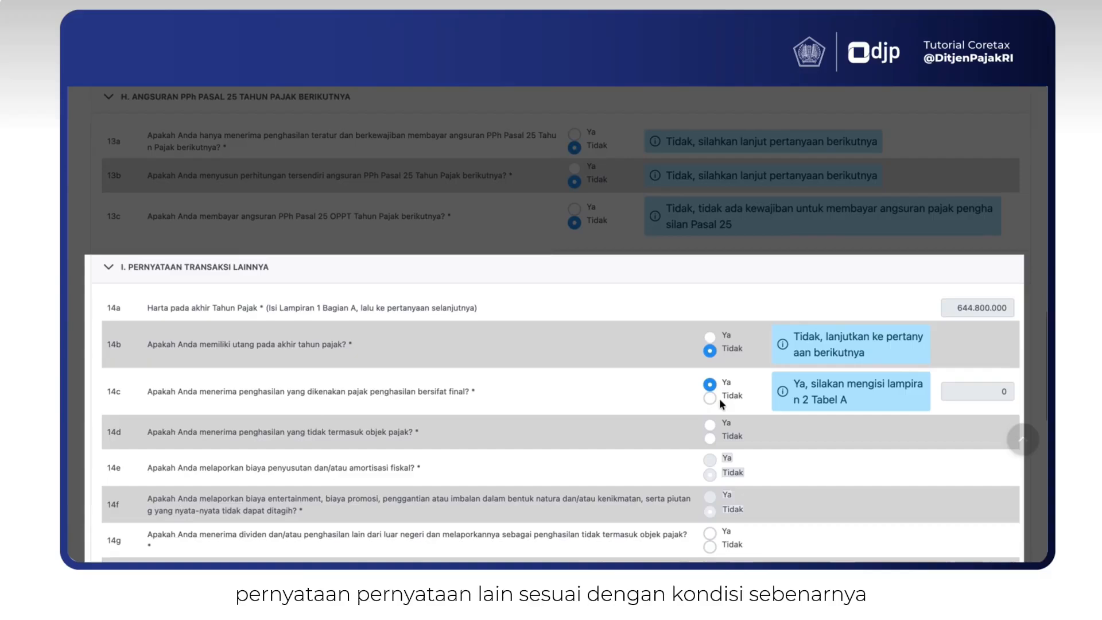